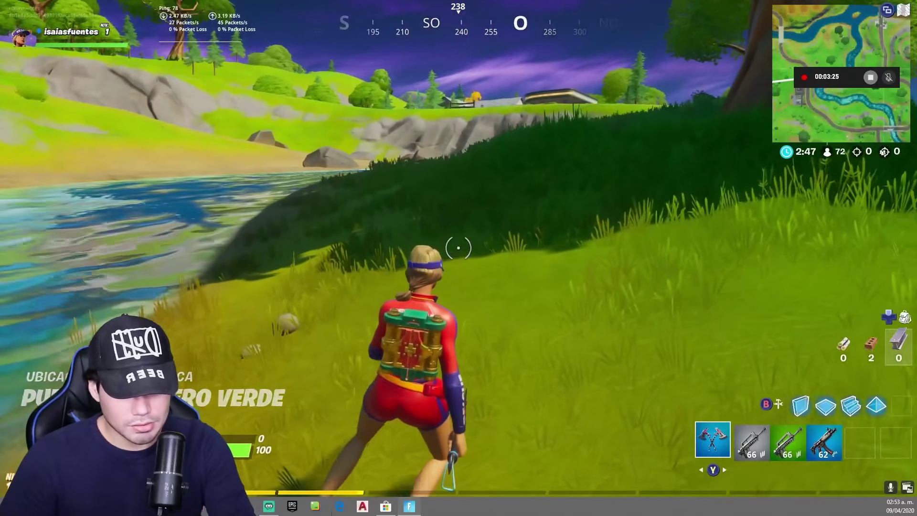
Step: Stop the running Fortnite gameplay recording in Xbox Game Bar
key(super+g)
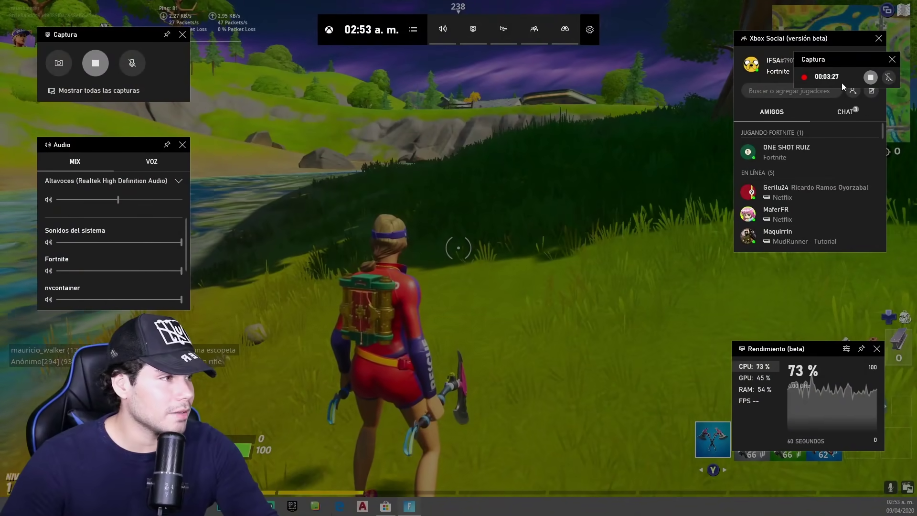
click(96, 64)
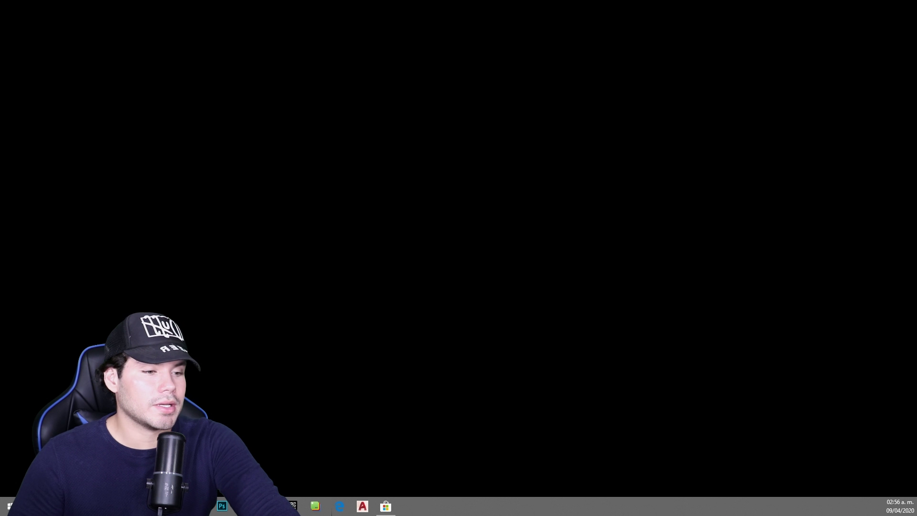
Step: Open the Capturas folder inside Vídeos in File Explorer and play the recorded Fortnite clip
key(super+e)
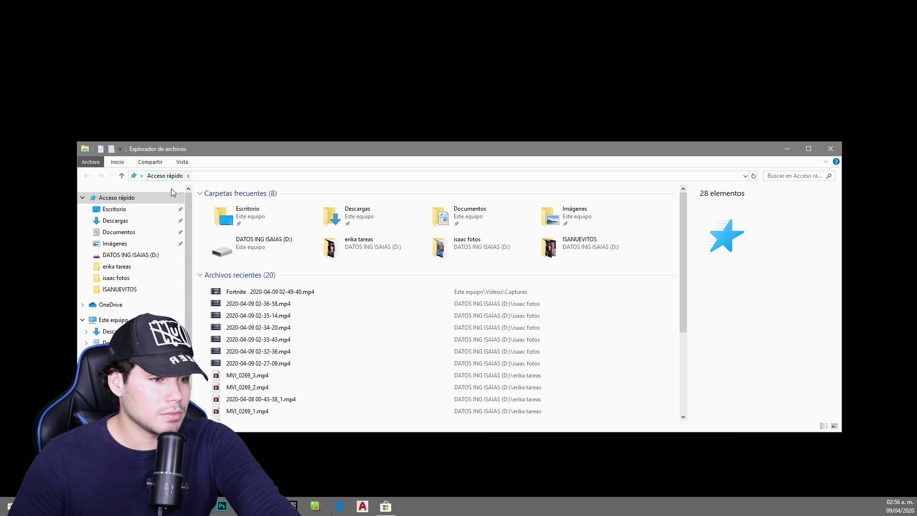
click(123, 319)
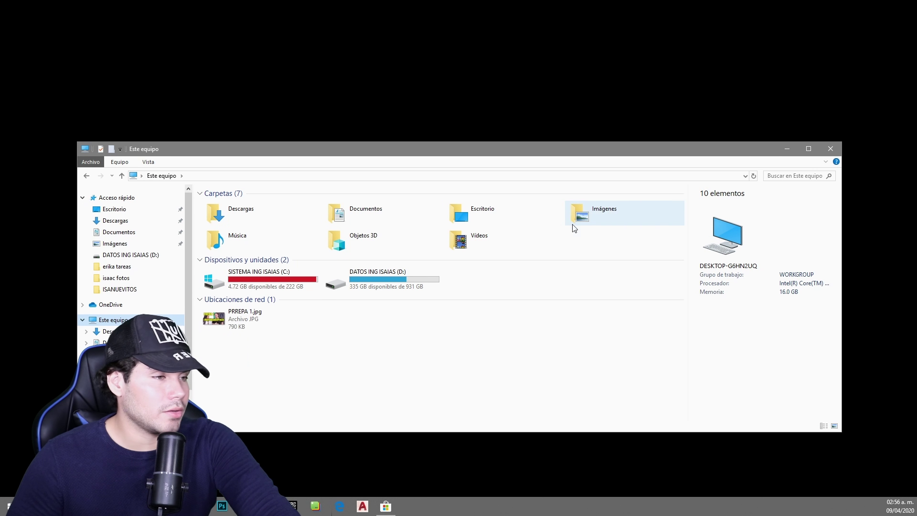
double_click(503, 247)
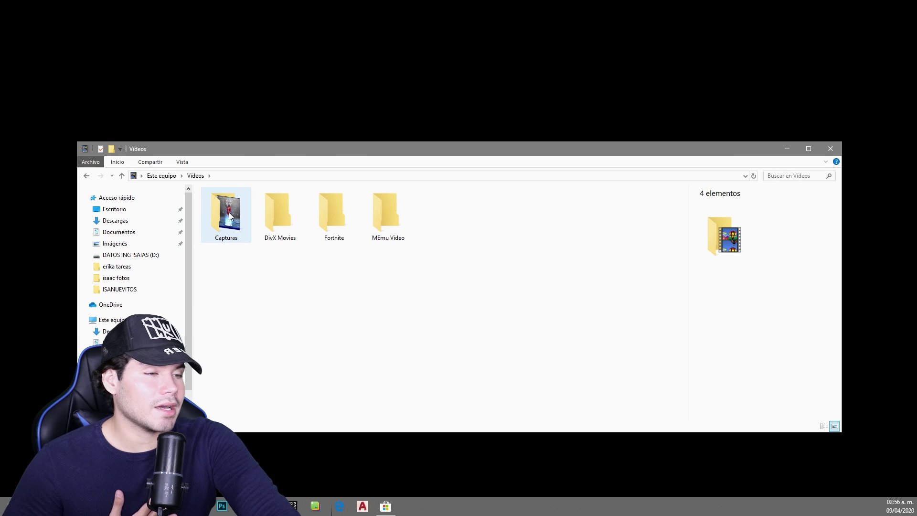
double_click(234, 212)
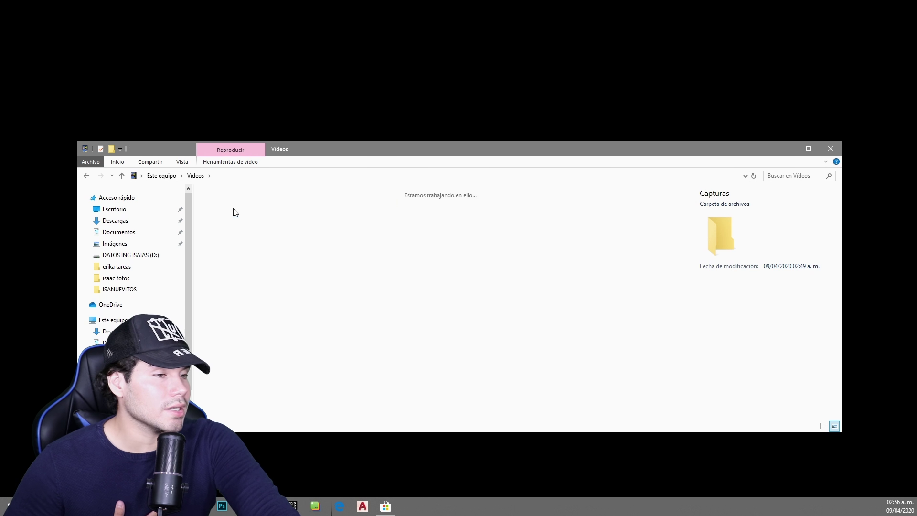
double_click(241, 205)
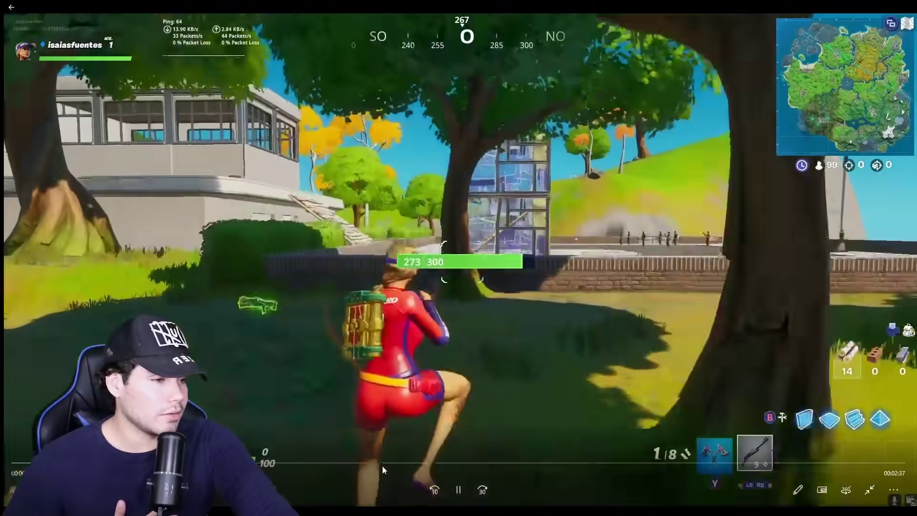
Step: Skip forward through the Fortnite clip to check the recording at several points
drag(430, 463, 485, 460)
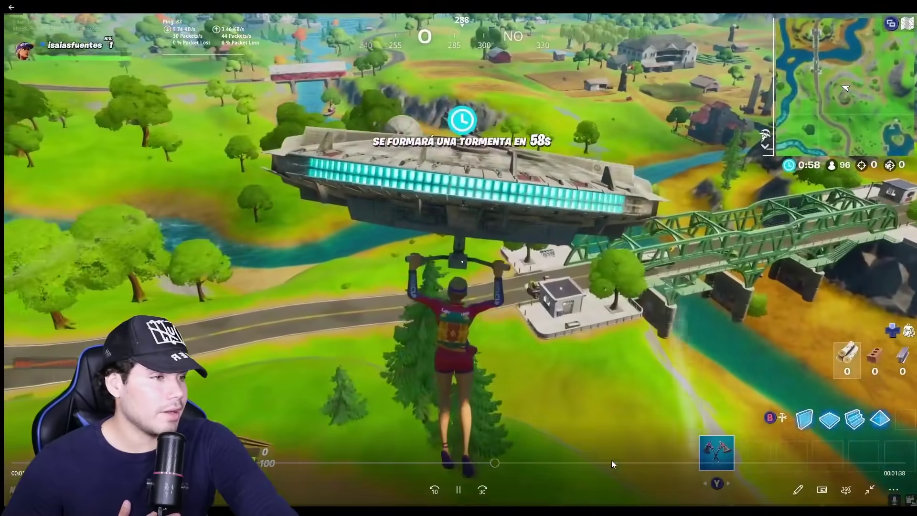
click(612, 461)
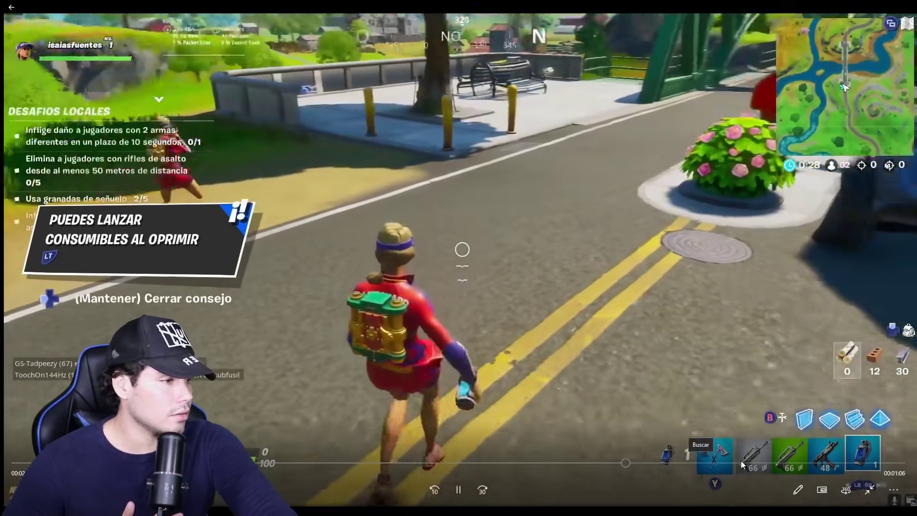
click(741, 460)
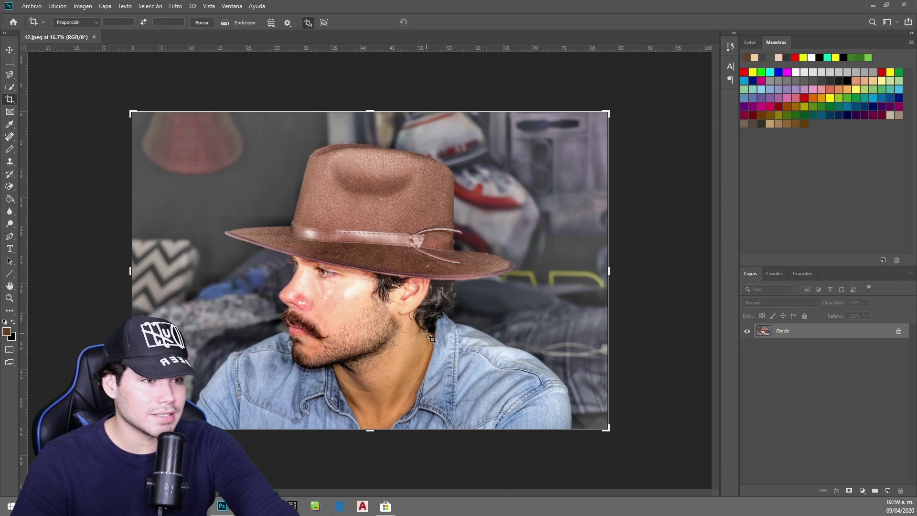
click(33, 6)
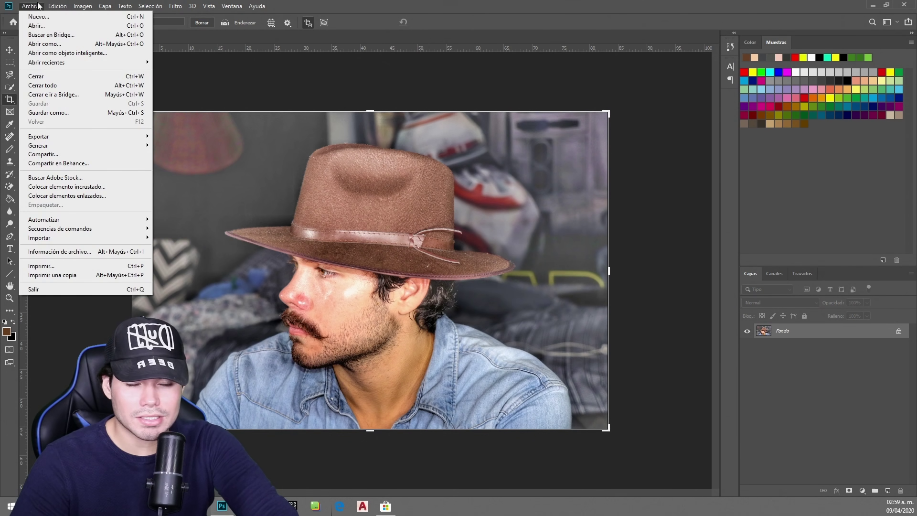
click(36, 25)
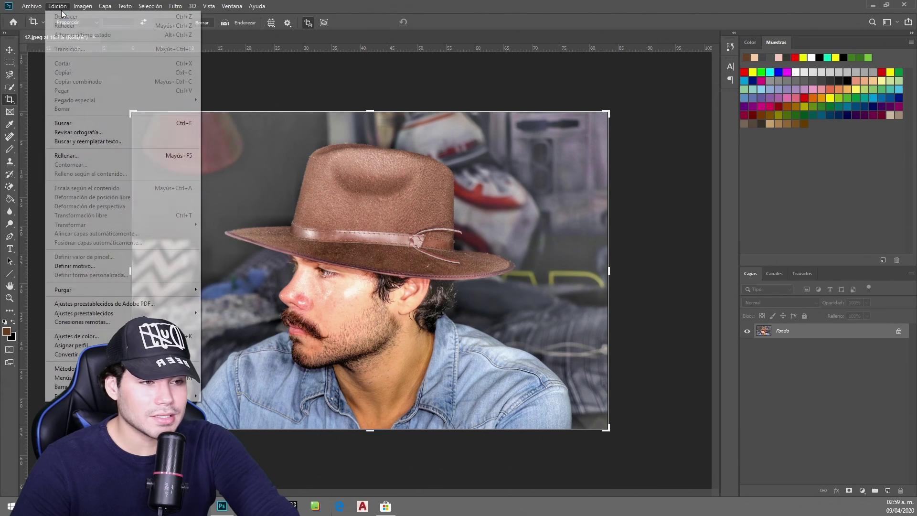
click(58, 6)
click(83, 5)
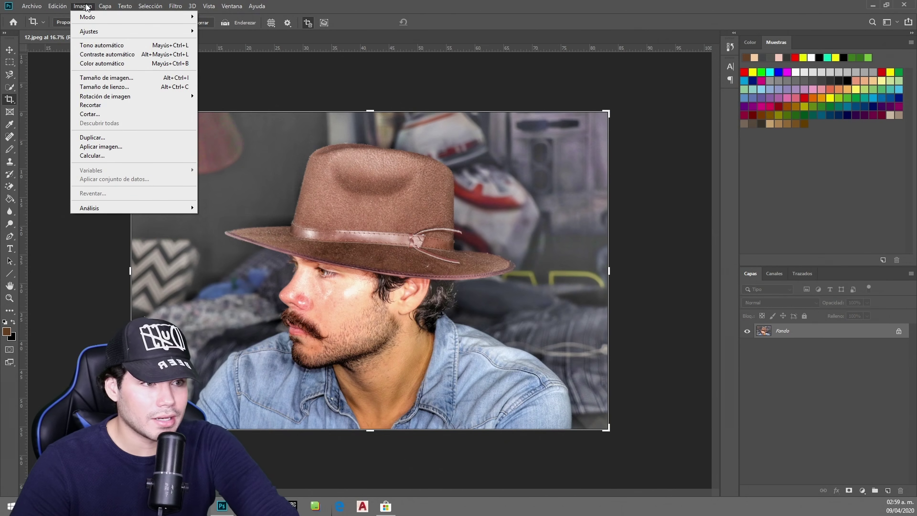
mouse_move(109, 6)
click(381, 213)
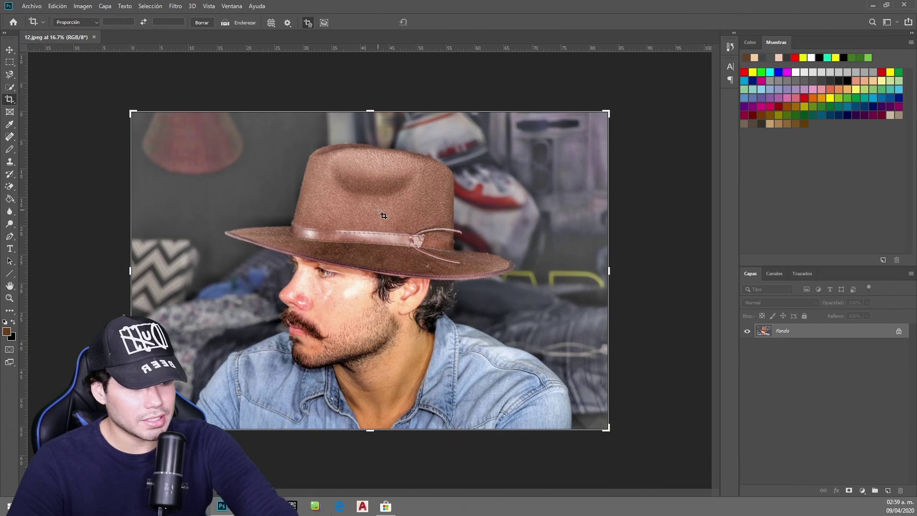
Step: Activate the Move tool in Photoshop and start an Xbox Game Bar recording of its window
click(9, 50)
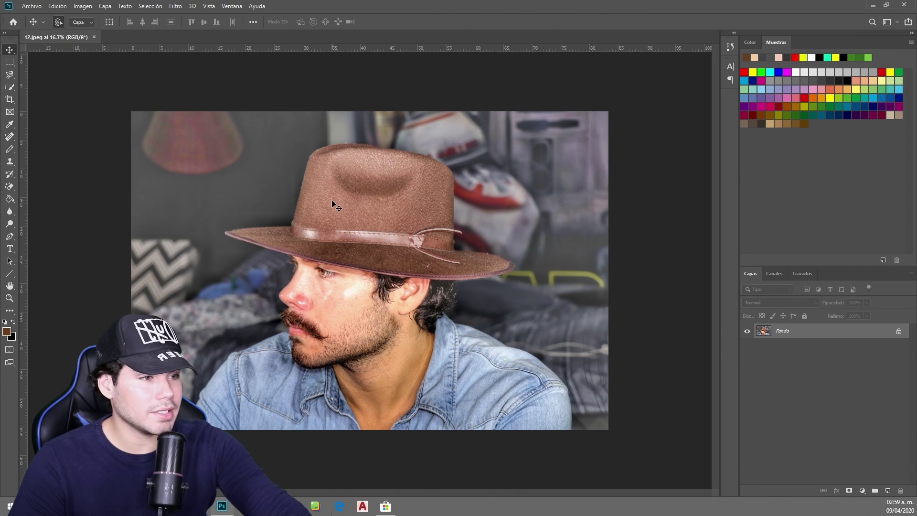
key(super+g)
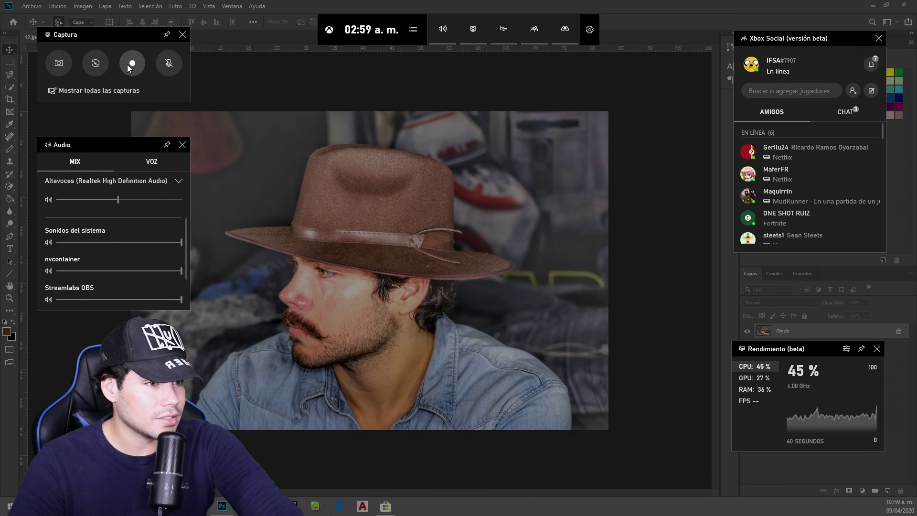
click(133, 61)
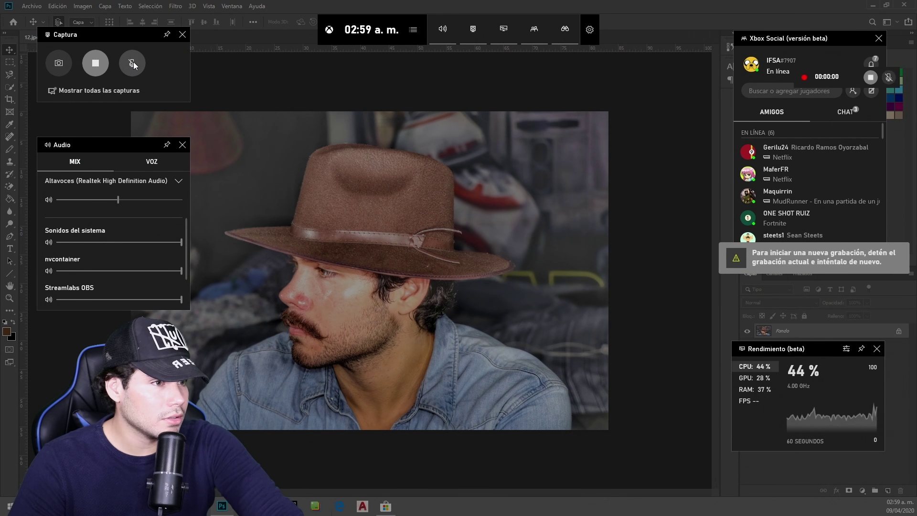
click(332, 200)
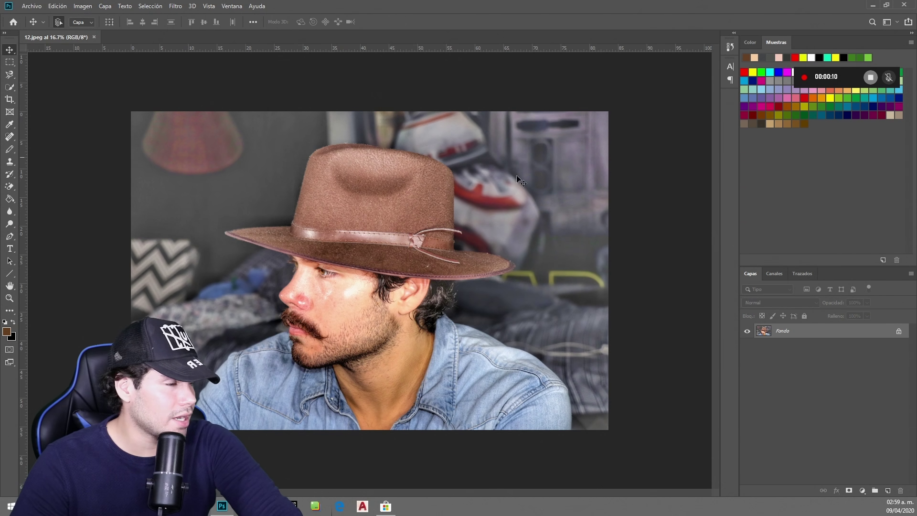
click(56, 6)
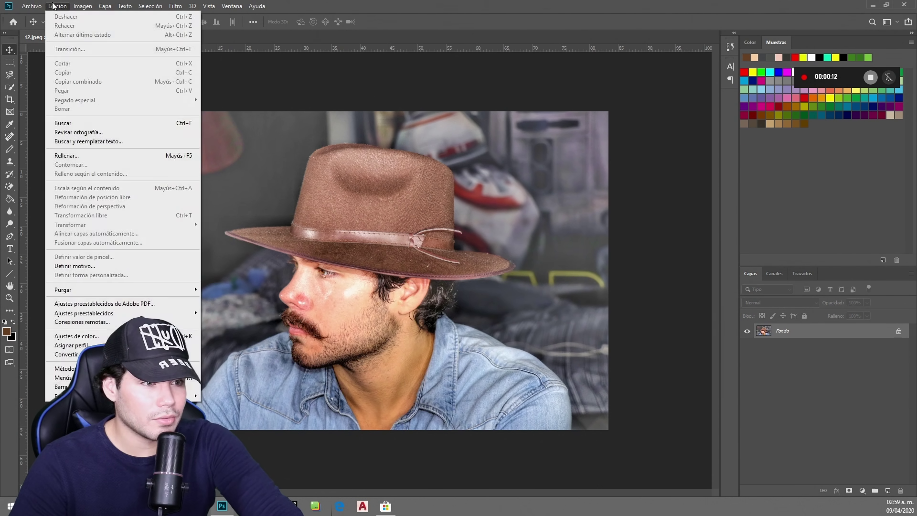
click(311, 121)
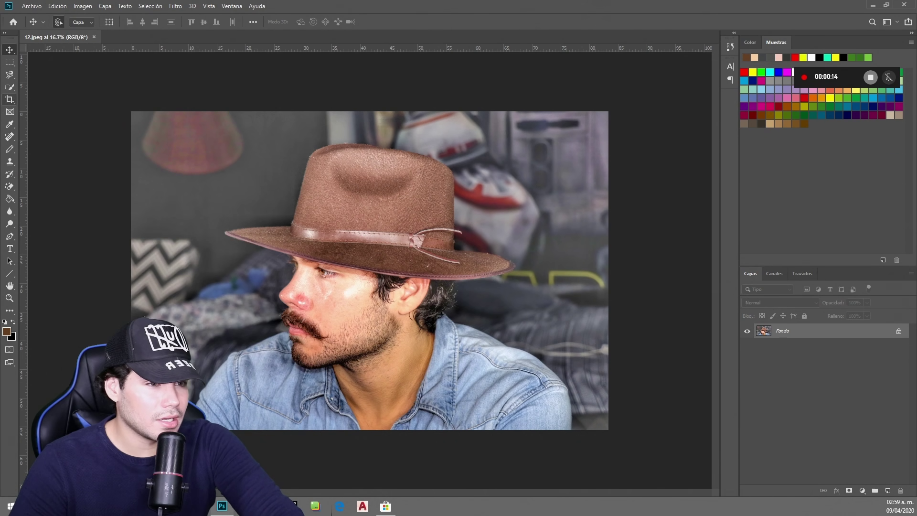
click(9, 87)
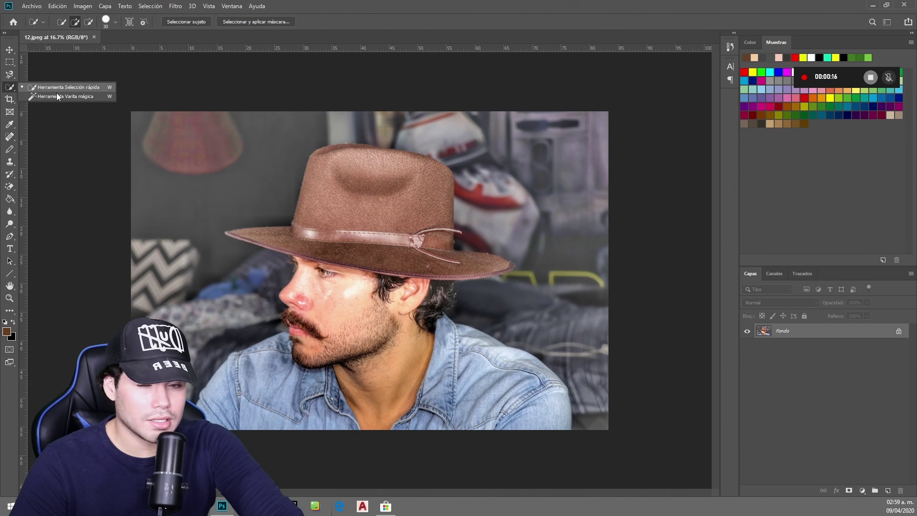
click(9, 99)
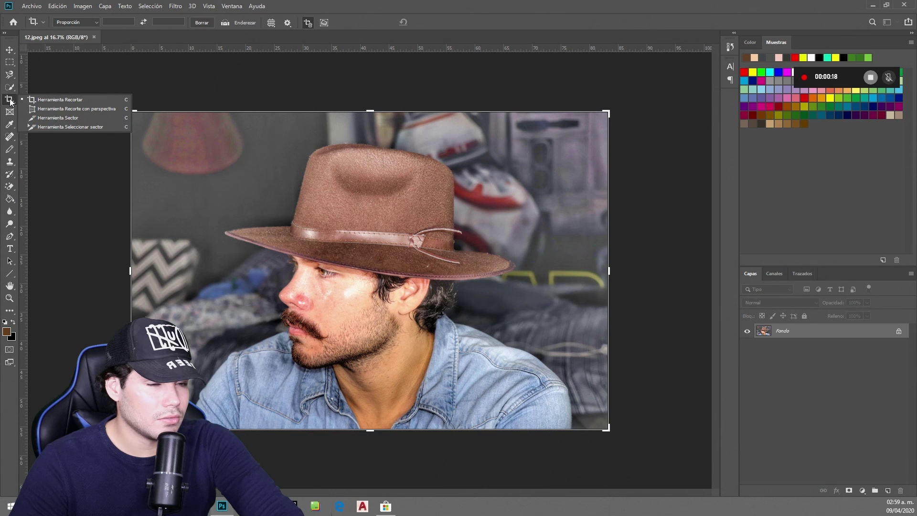
click(9, 49)
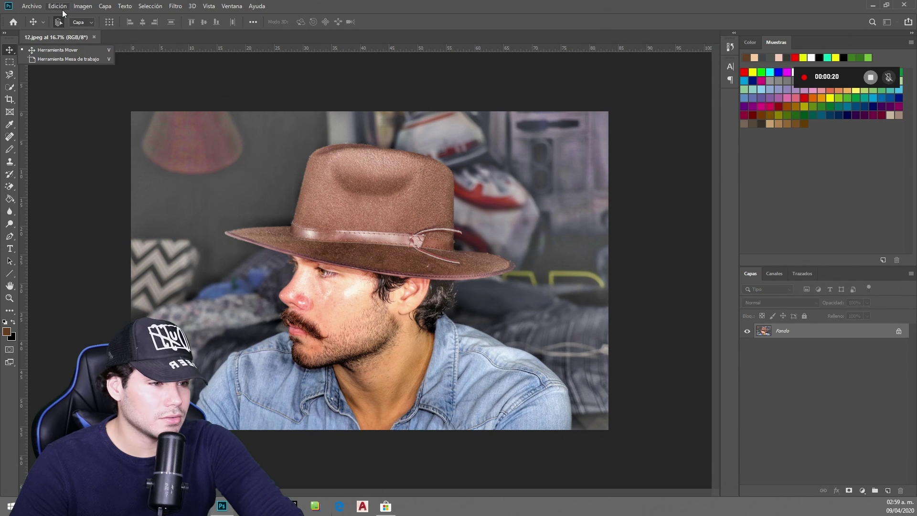
click(59, 7)
click(277, 173)
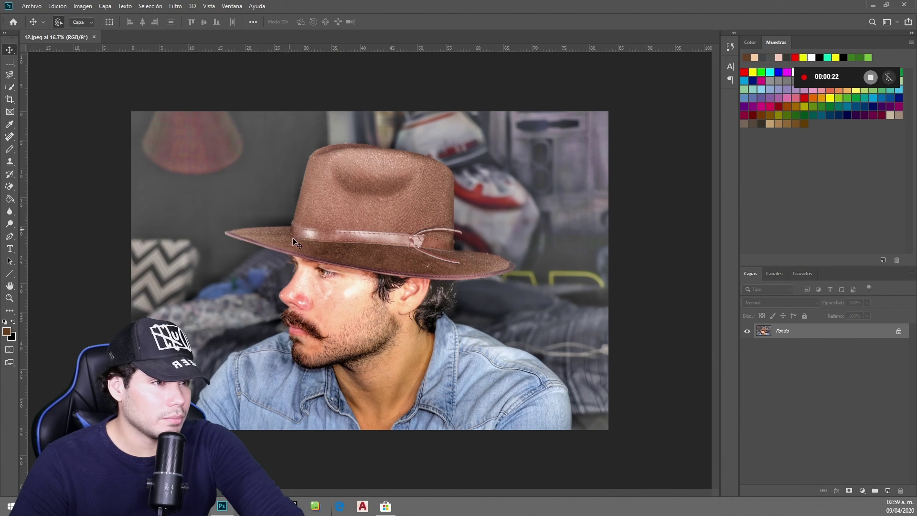
Step: Apply the automatic tone correction (Tono automático) to the photo 12.jpeg
click(147, 6)
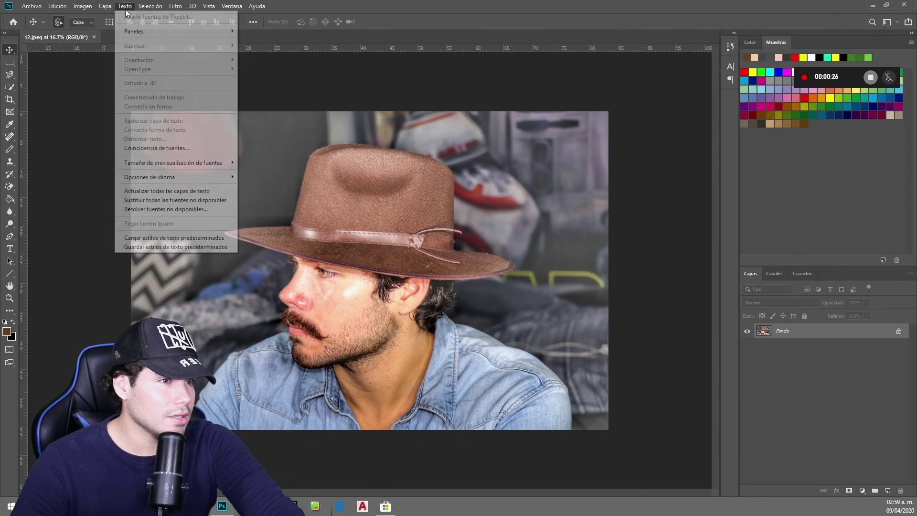
mouse_move(83, 6)
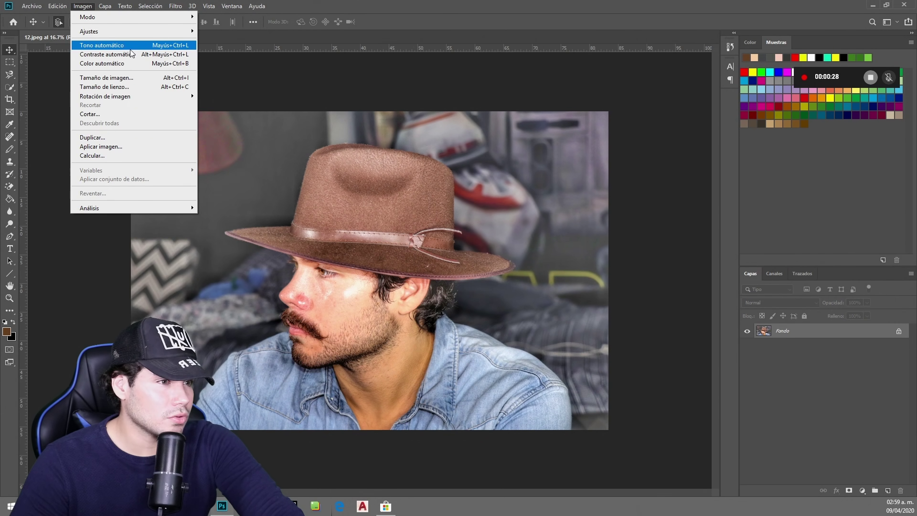
click(168, 46)
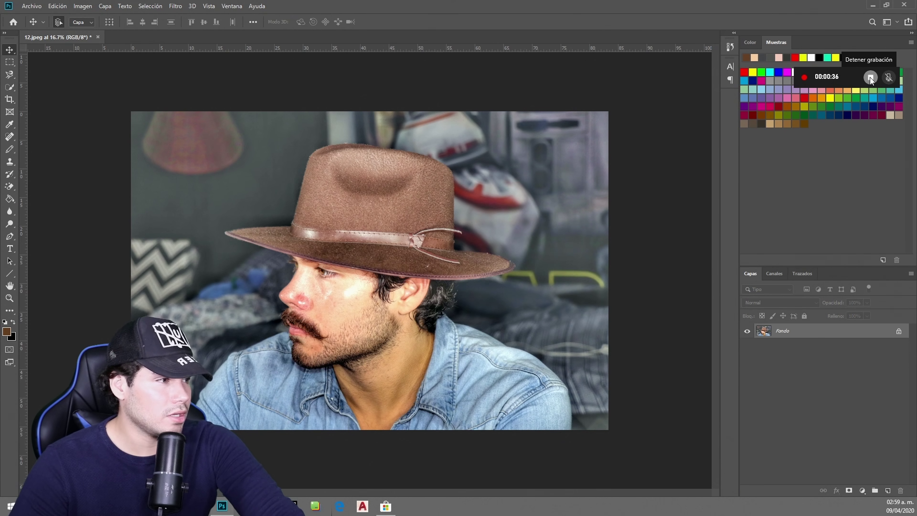
Step: Stop the Photoshop recording and open the folder containing the saved clip
click(870, 77)
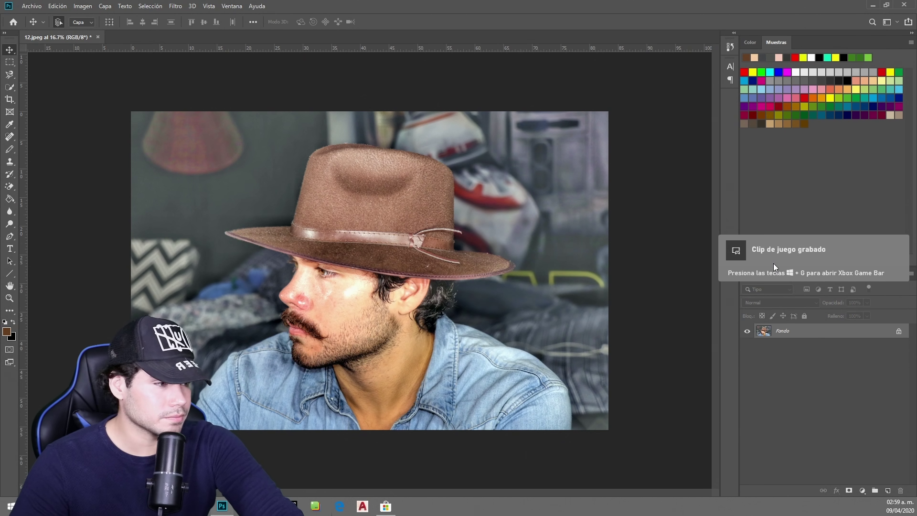
click(773, 260)
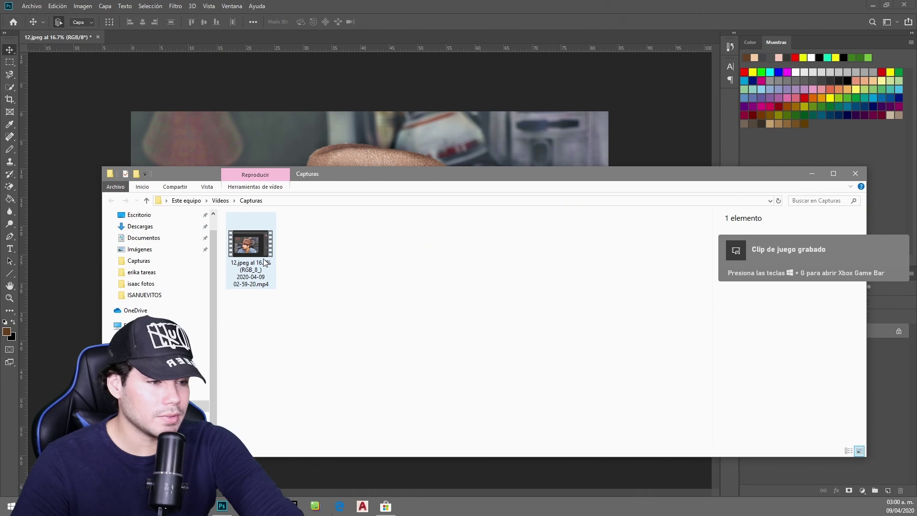
Step: Play the recorded 12.jpeg clip in a smaller window, review it to the end, and close the player
double_click(264, 262)
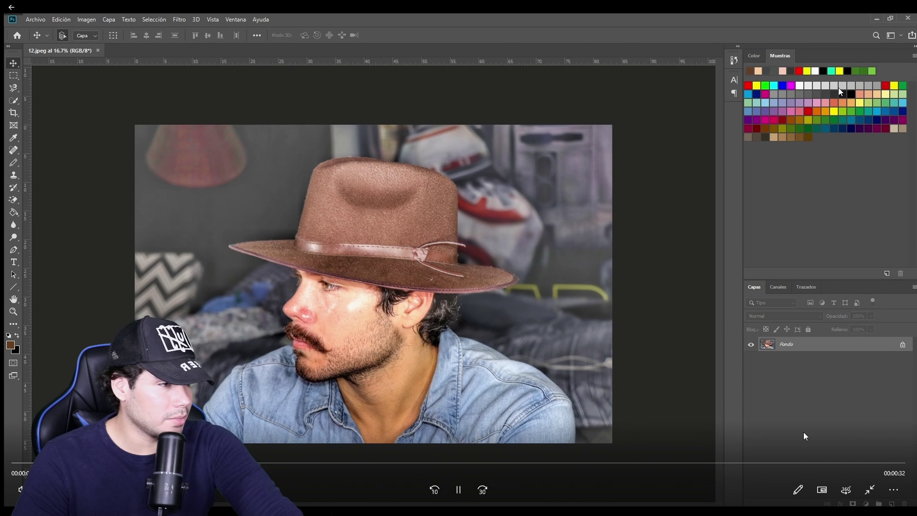
click(870, 490)
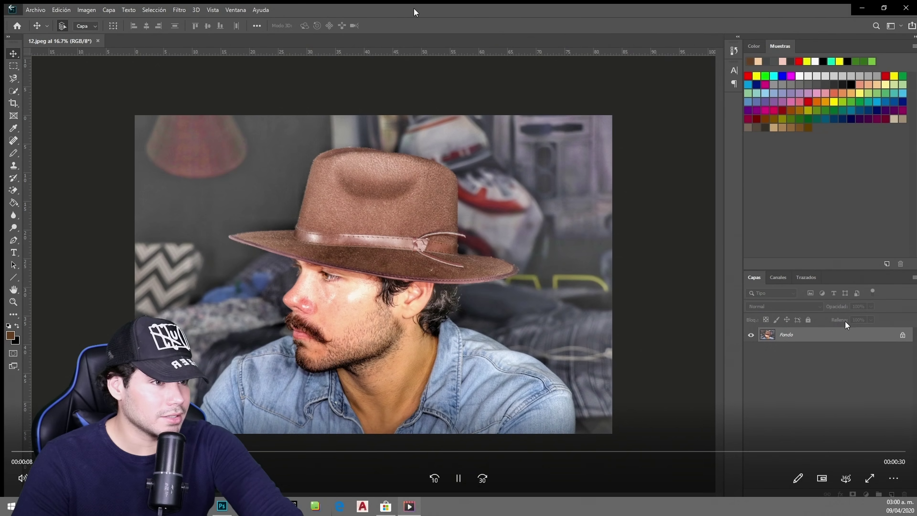
drag(413, 8, 472, 73)
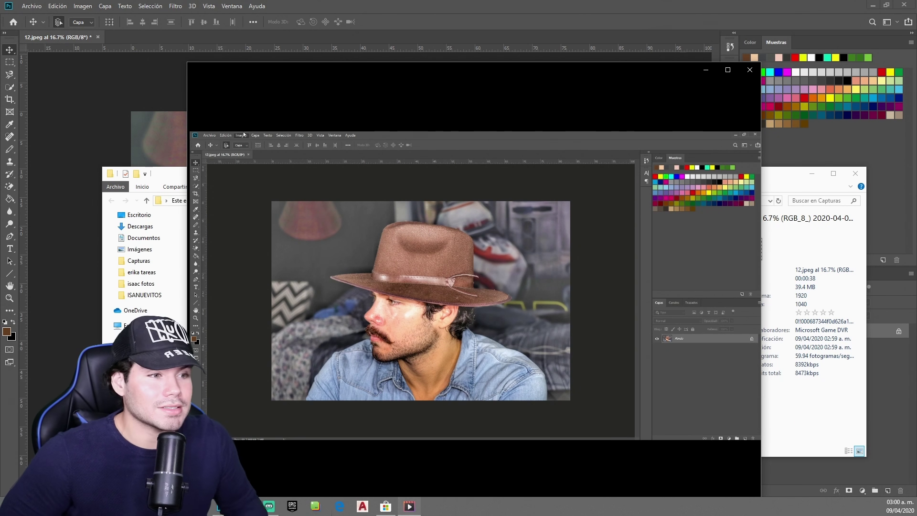
mouse_move(480, 196)
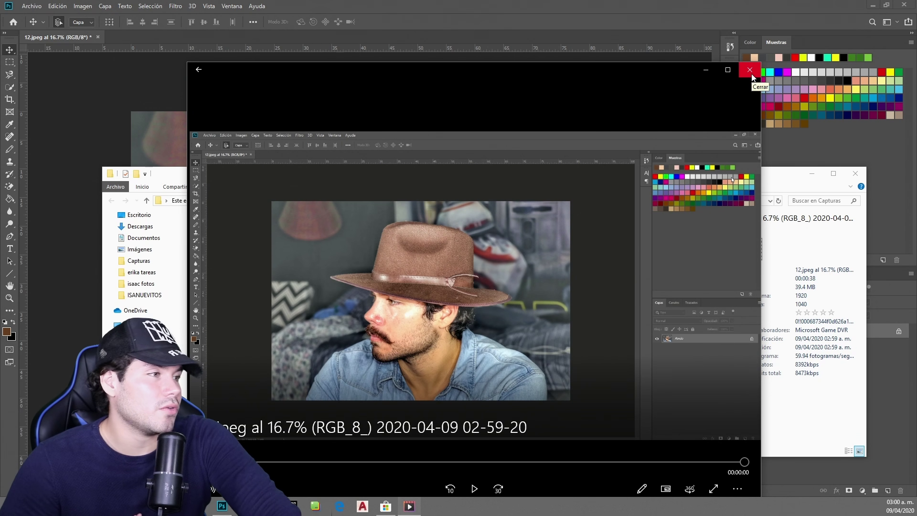
click(752, 74)
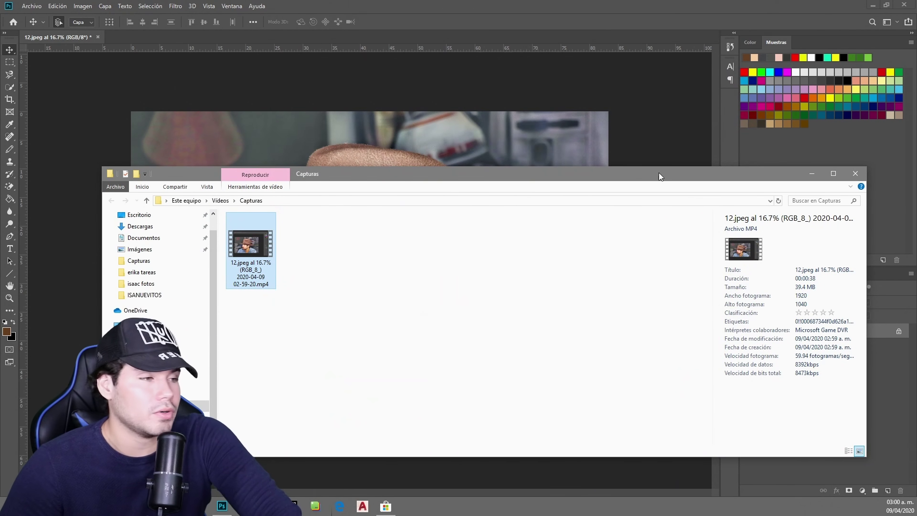
drag(579, 173, 572, 148)
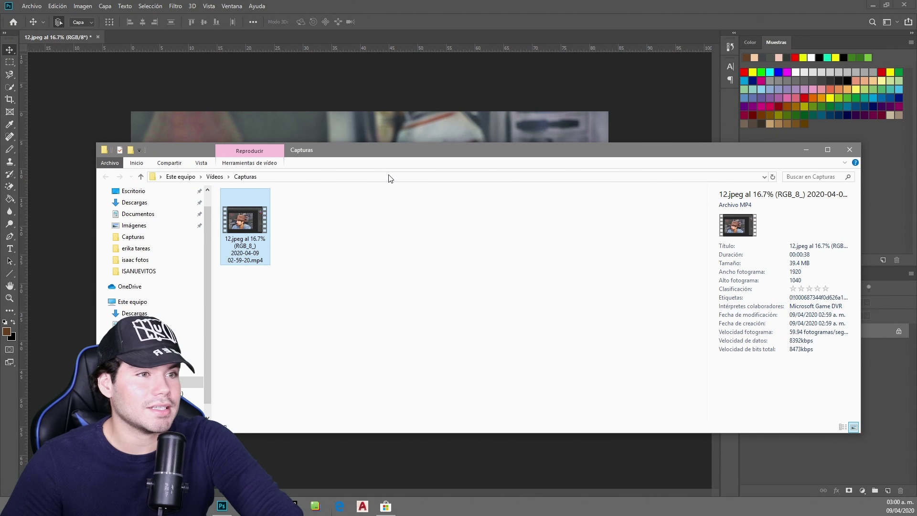
click(66, 6)
mouse_move(83, 5)
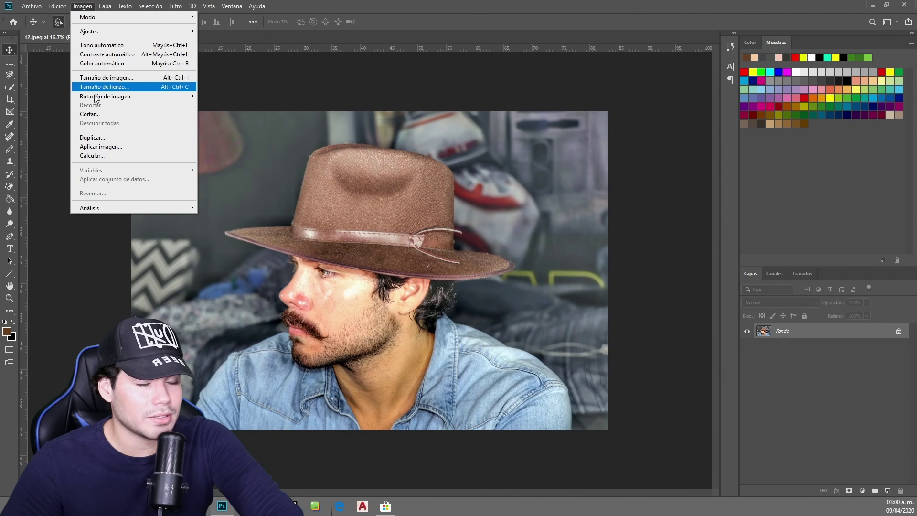
click(554, 89)
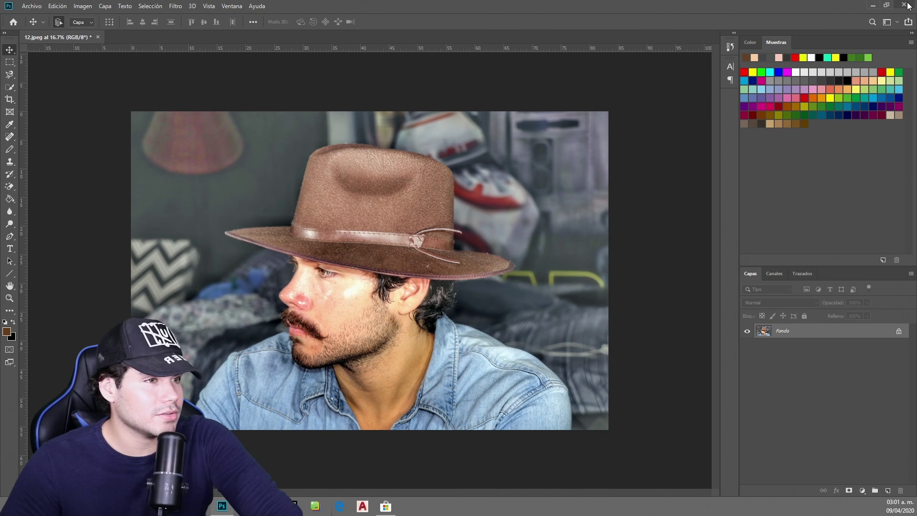
click(151, 6)
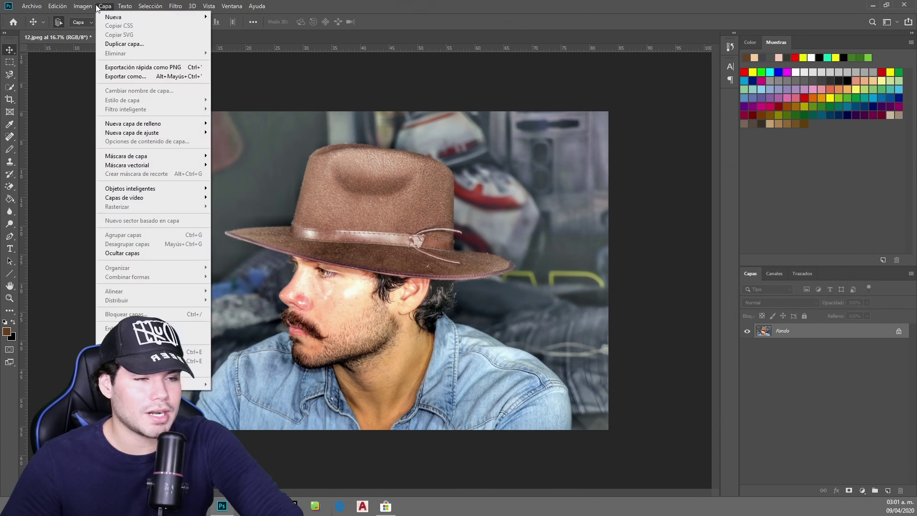
mouse_move(86, 7)
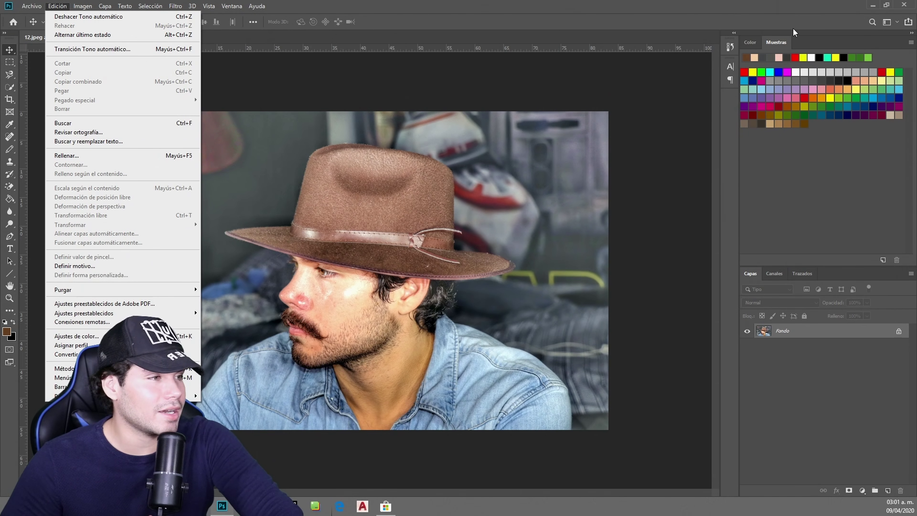
click(593, 73)
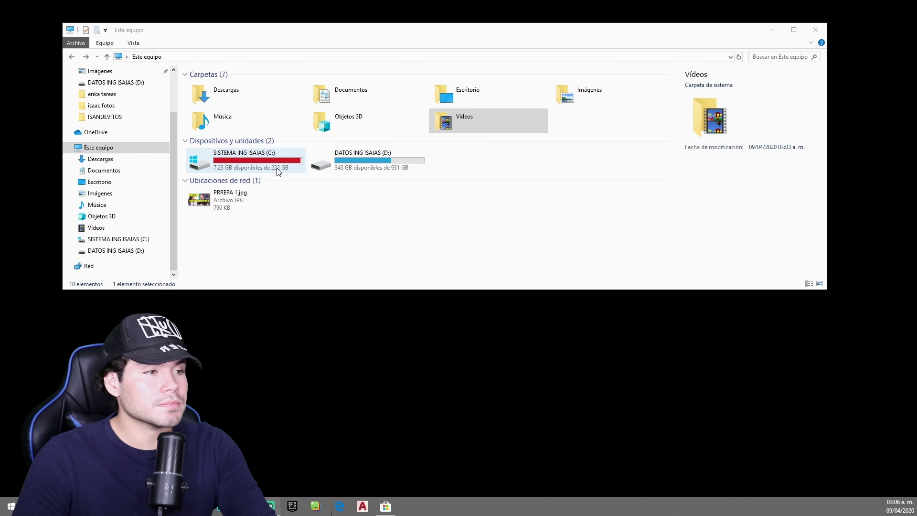
Step: Compare the available storage space on drives C: and D:
click(392, 160)
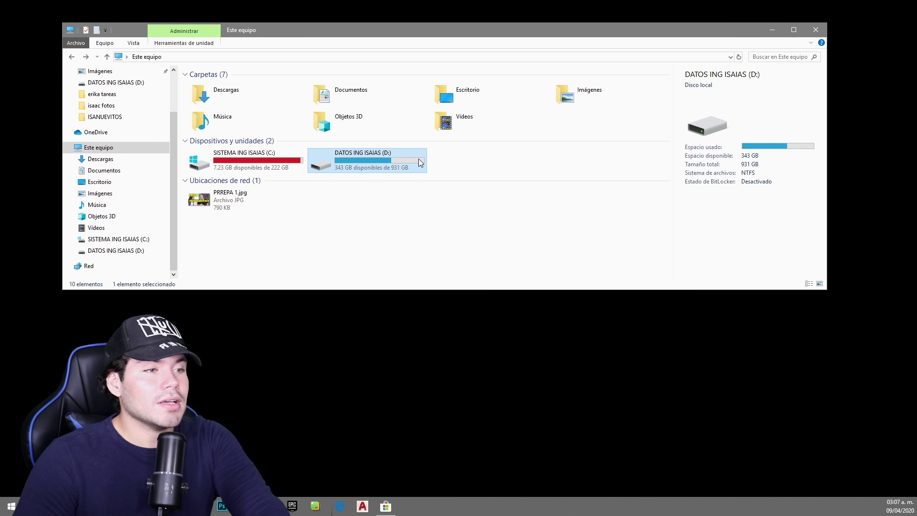
click(292, 169)
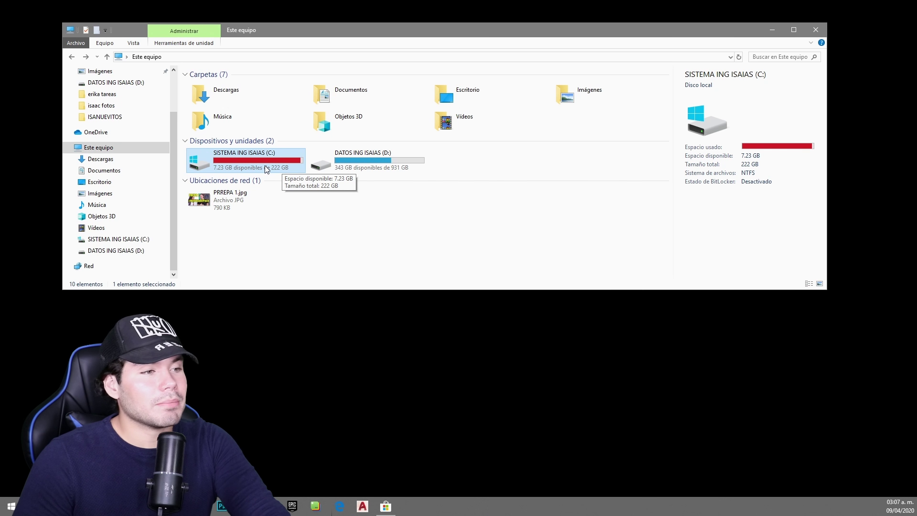
click(394, 172)
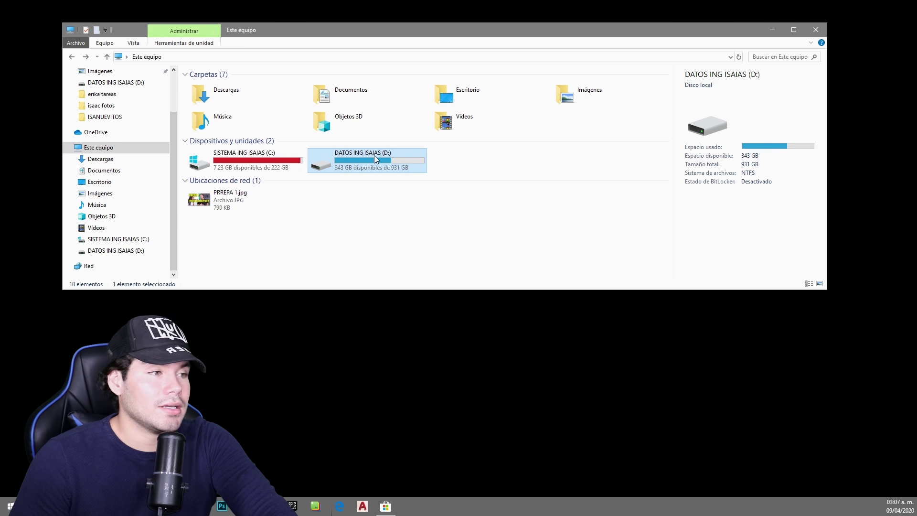
Step: Open the location settings in the properties of the Capturas folder inside Vídeos
double_click(472, 133)
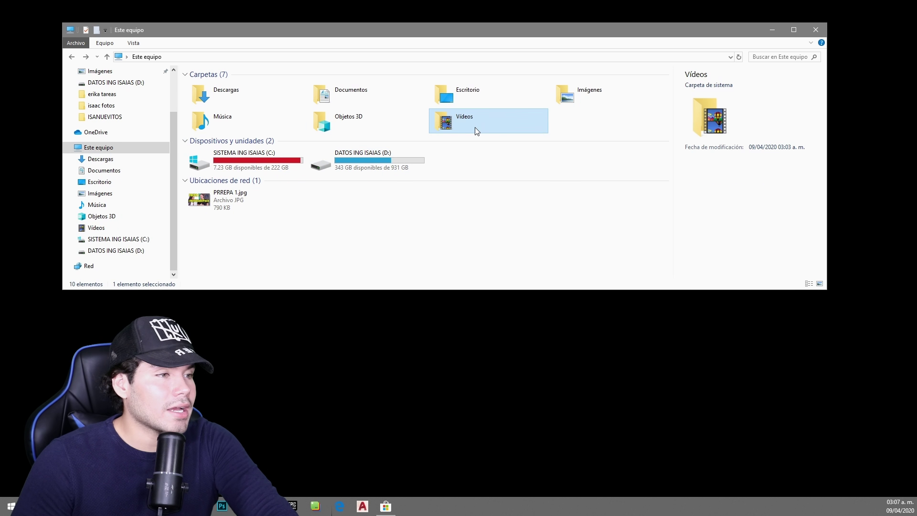
click(219, 97)
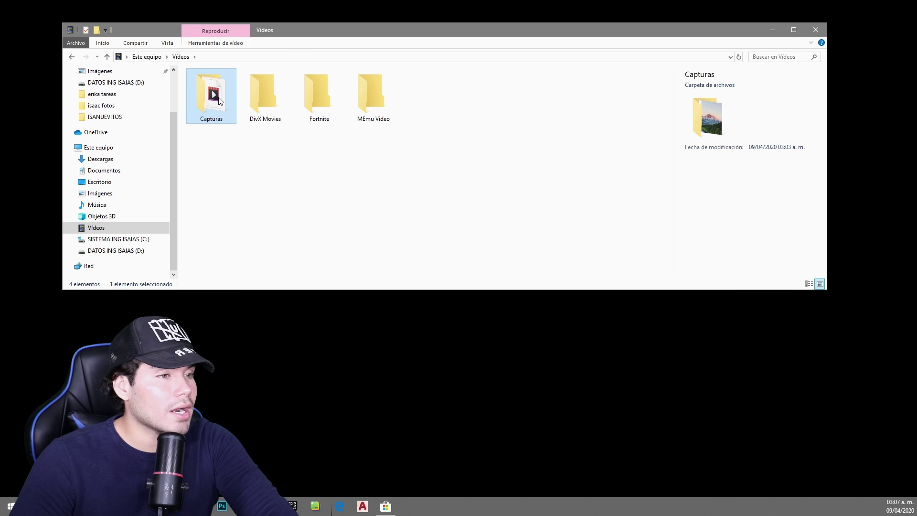
right_click(218, 96)
click(285, 312)
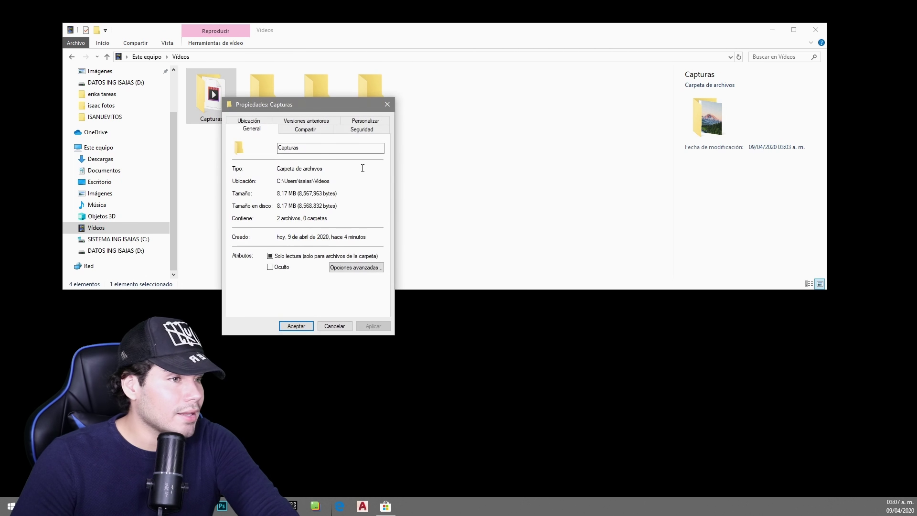
click(249, 121)
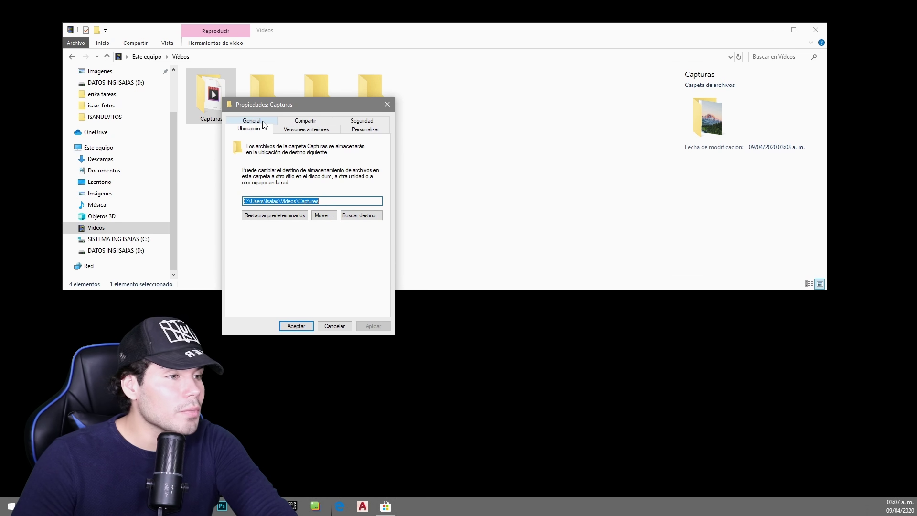
Step: Relocate the Capturas folder to D:\, moving its existing files and replacing the conflicting desktop.ini, and return to Este equipo
click(330, 216)
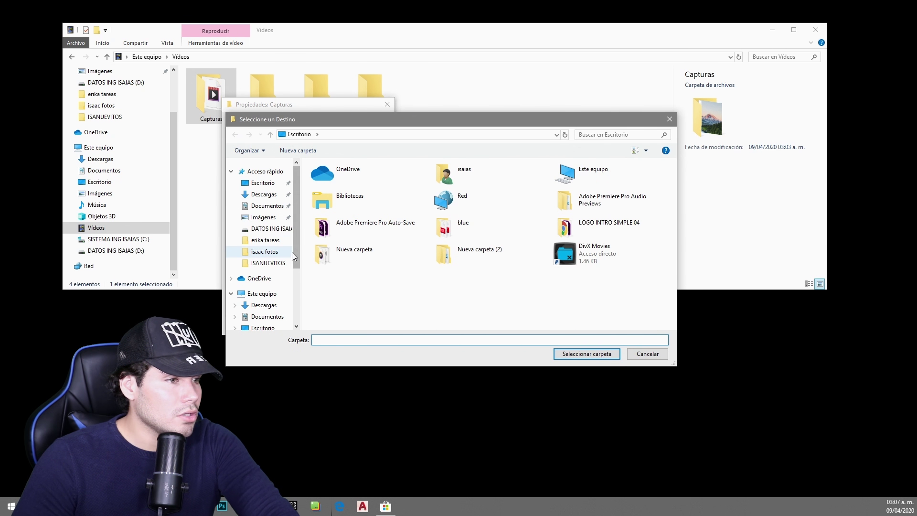
click(270, 229)
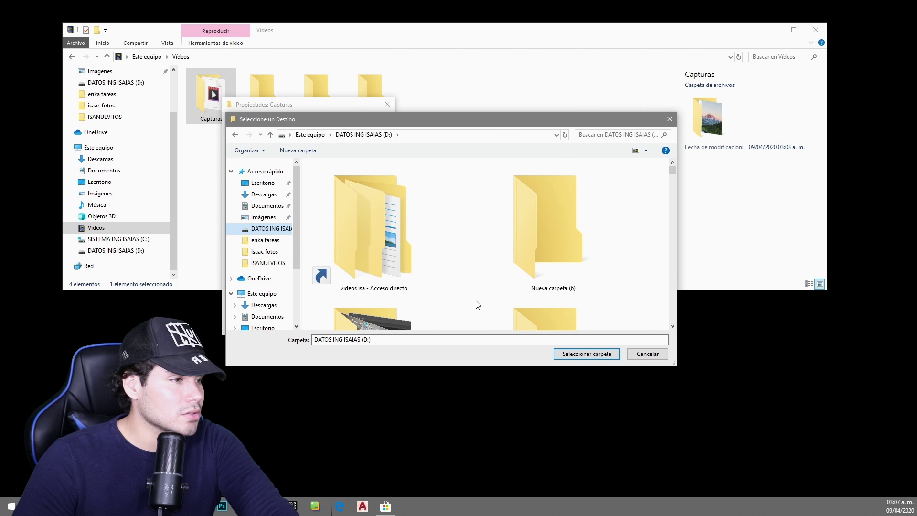
click(586, 353)
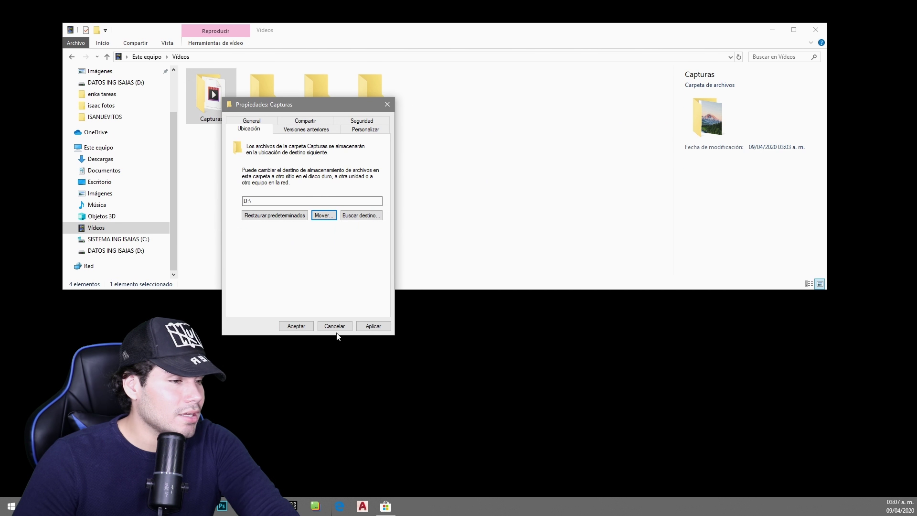
click(306, 324)
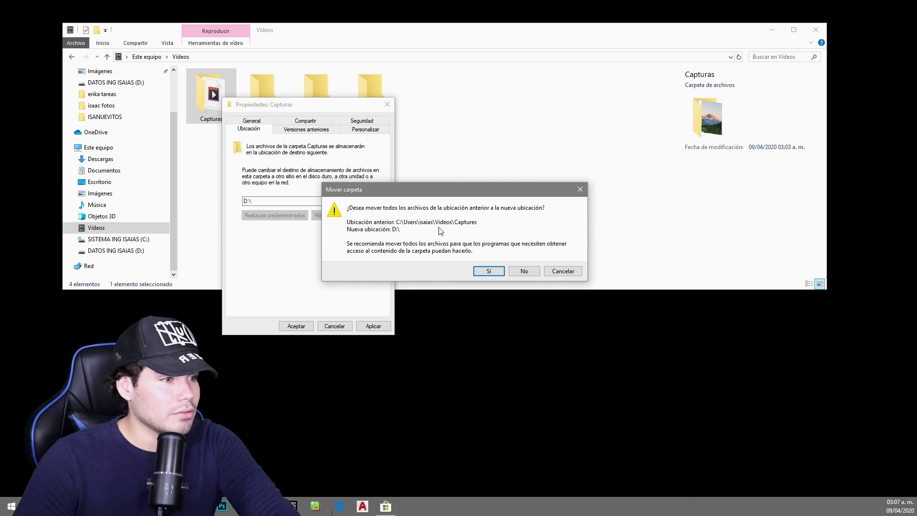
click(486, 270)
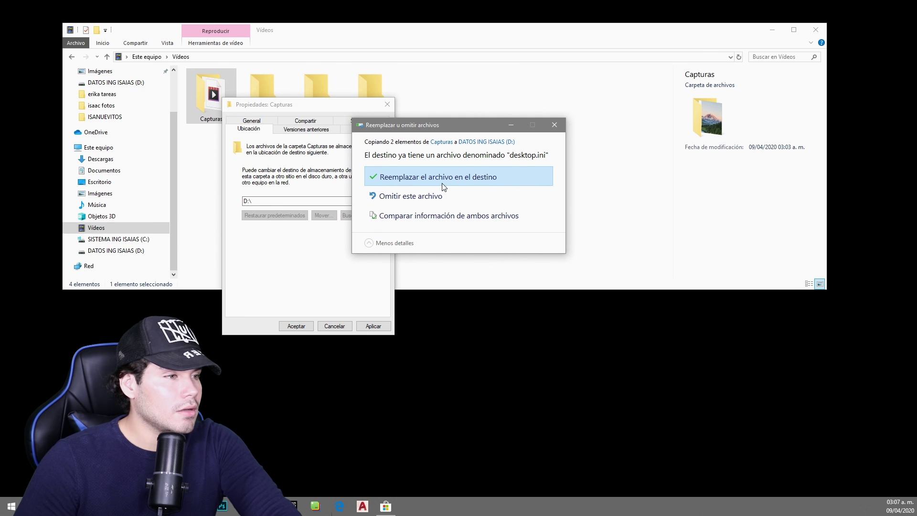
click(444, 186)
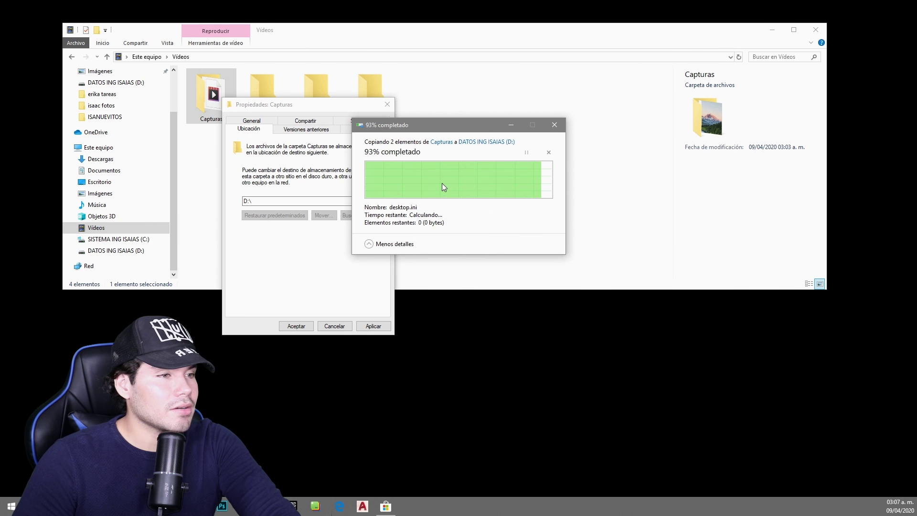
click(72, 56)
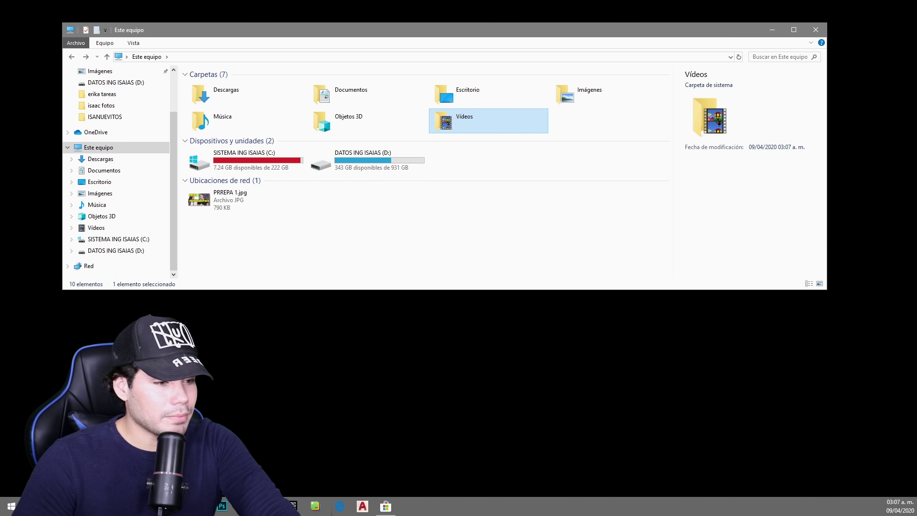
Step: Switch to Photoshop, open the recent photo 12.jpeg, and start an Xbox Game Bar recording of its window
click(223, 508)
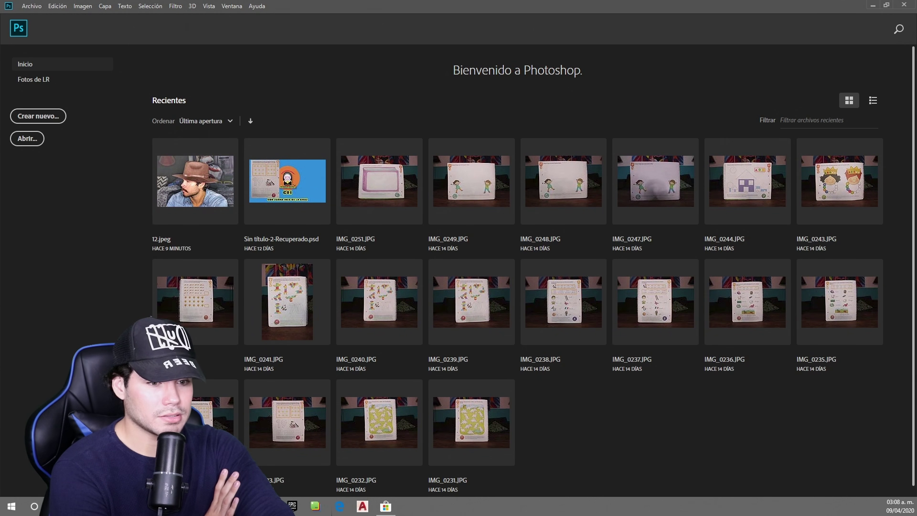
click(210, 194)
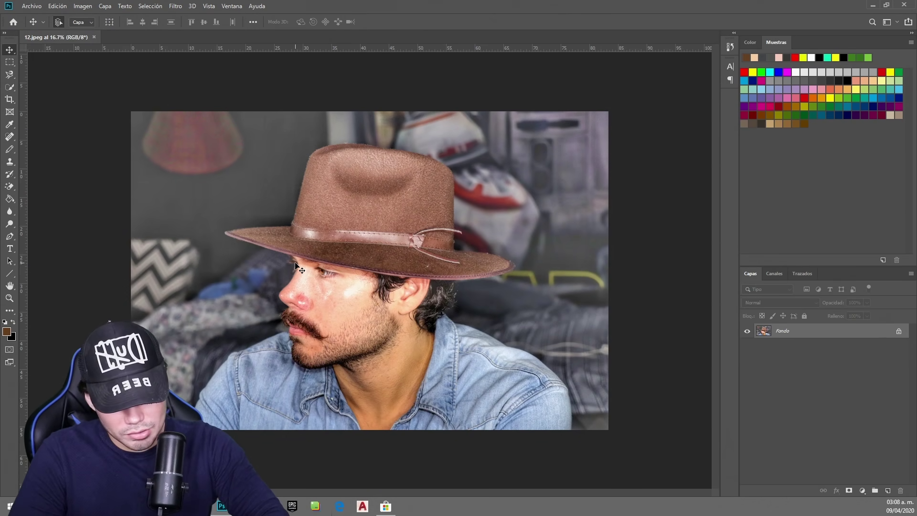
key(super+g)
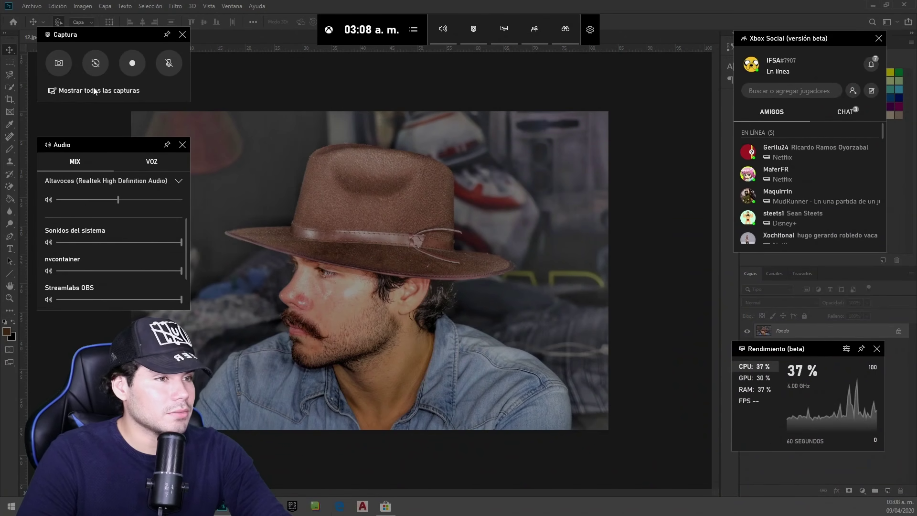
click(133, 62)
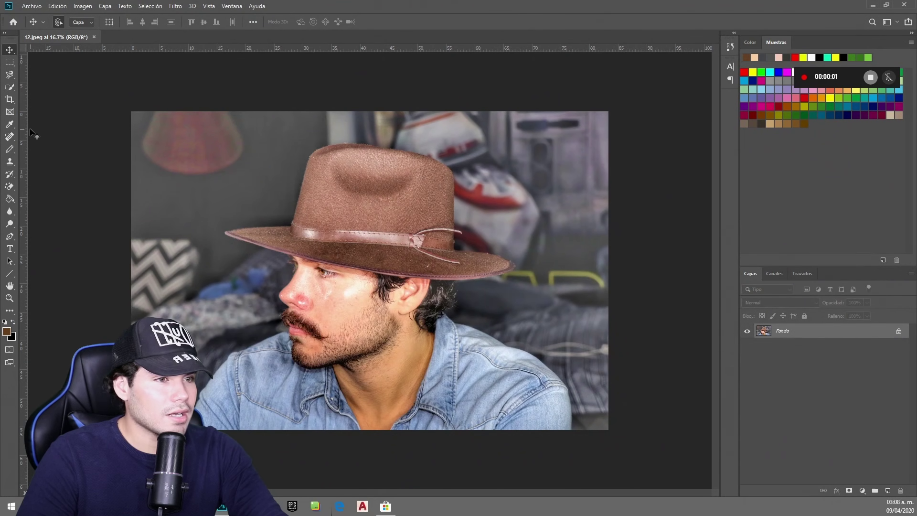
Step: Outline the man's nose in the photo with a closed Magnetic Lasso selection
click(9, 75)
click(297, 277)
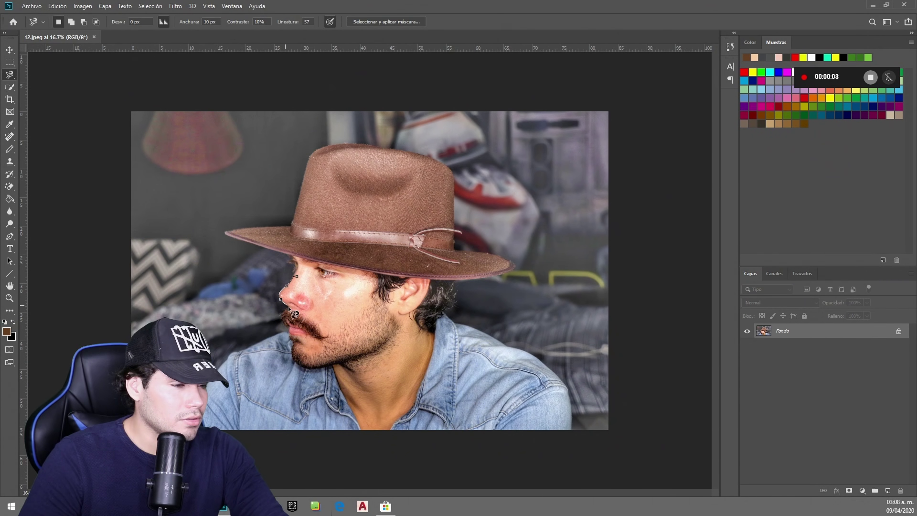
click(297, 278)
key(i)
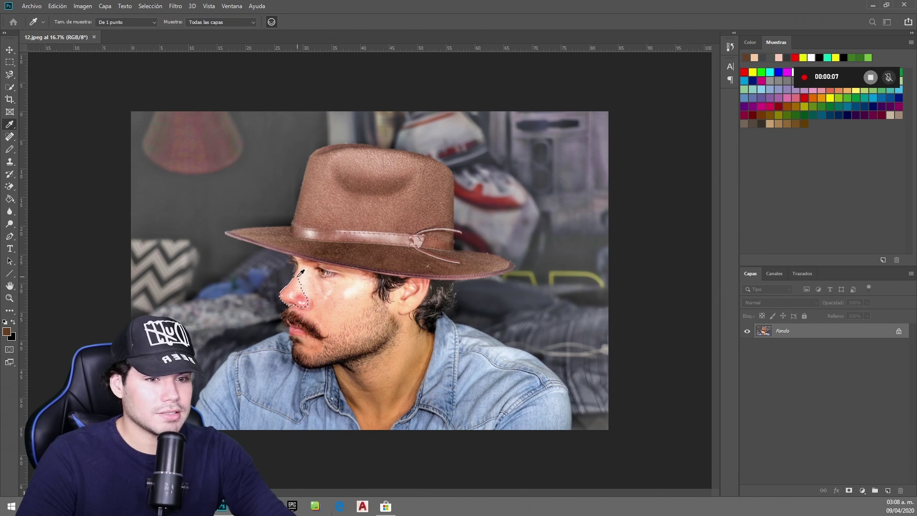
key(l)
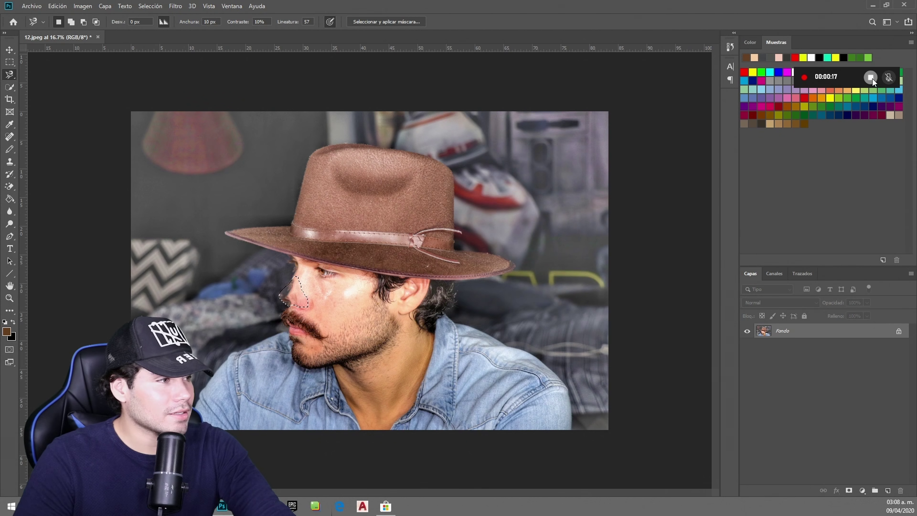
Step: Stop the Photoshop recording and open the new clip's save location on drive D:
click(872, 78)
click(769, 250)
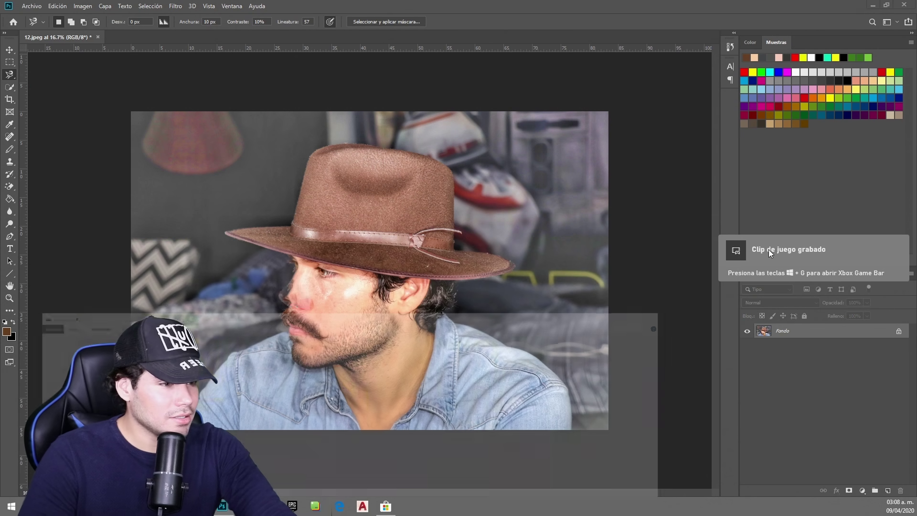
drag(345, 275, 378, 98)
Step: Find the Capturas folder on drive D: and open it to check its recorded clips
scroll(380, 288, down, 5)
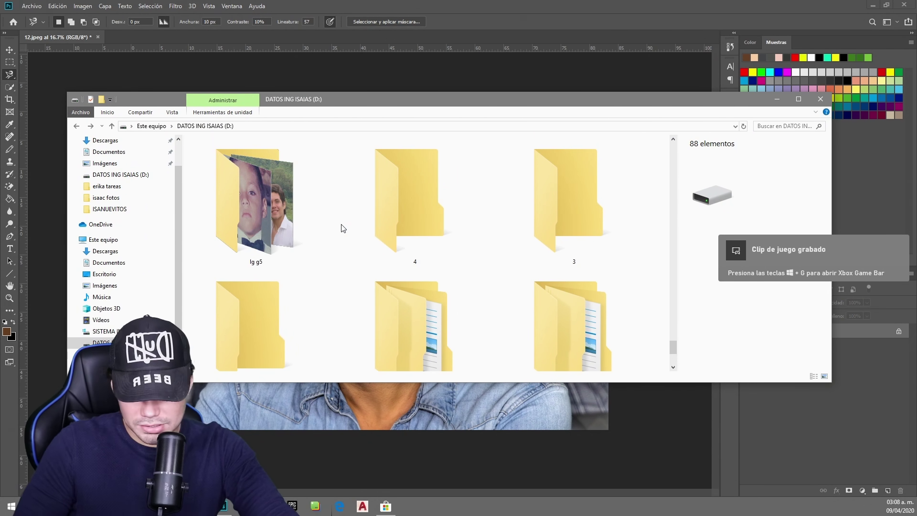
key(c)
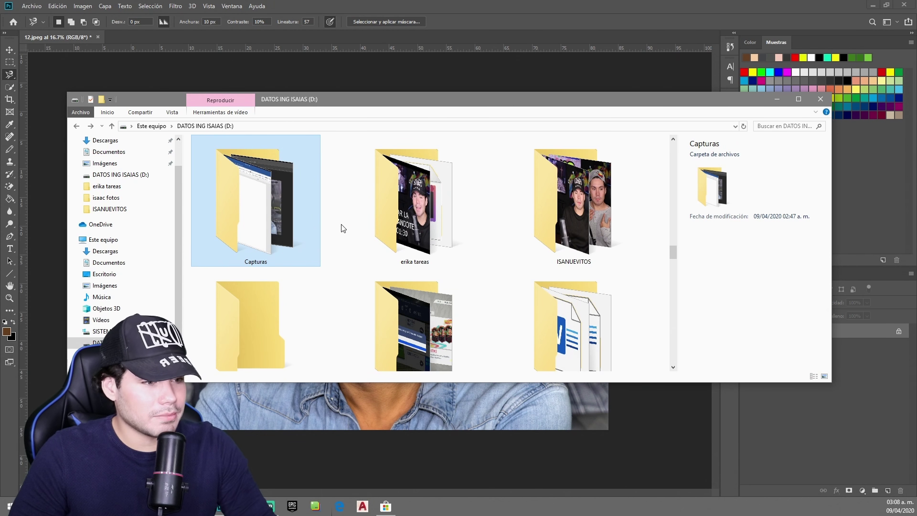
key(Return)
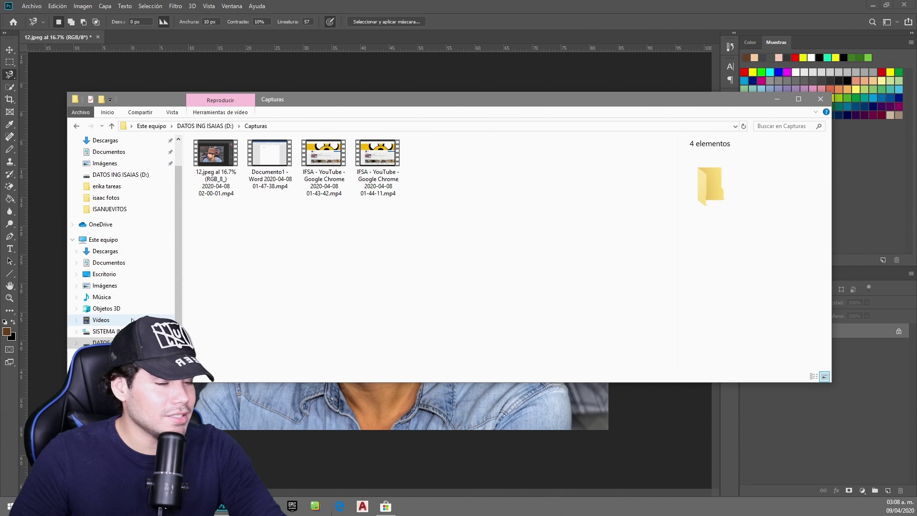